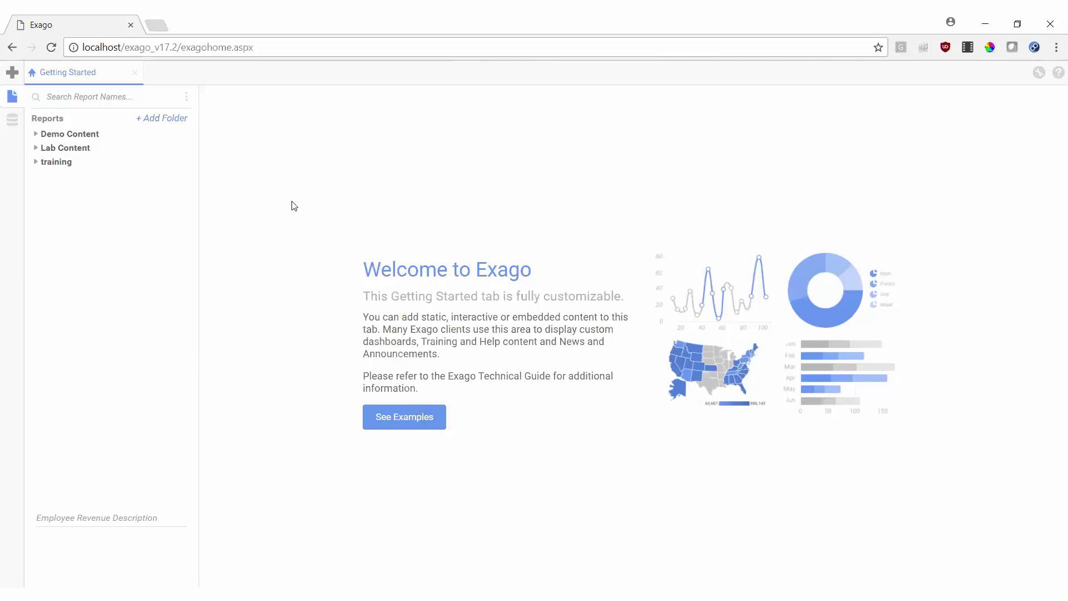
- Create a new Dashboard report from the Create New Report menu's Assemble section
click(11, 75)
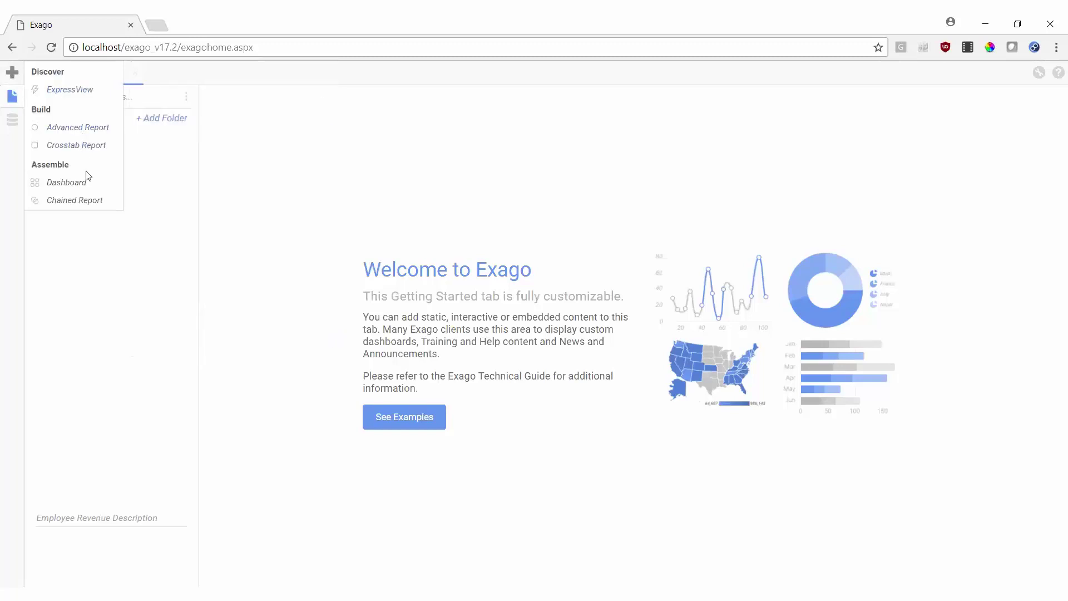
click(66, 182)
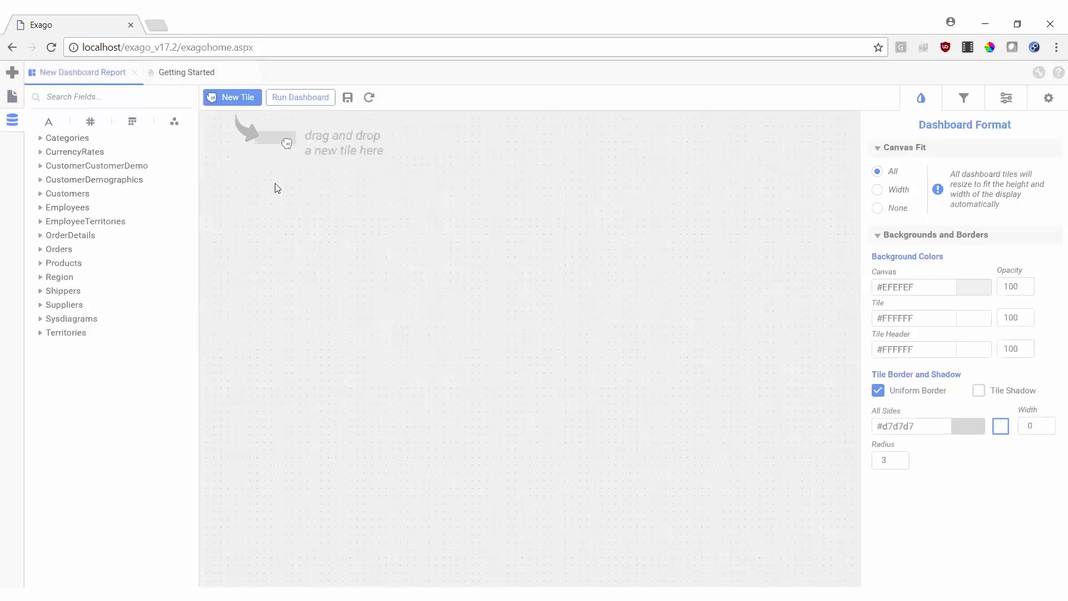
- Place a new tile on the dashboard canvas and narrow it to the left third
drag(233, 98, 417, 223)
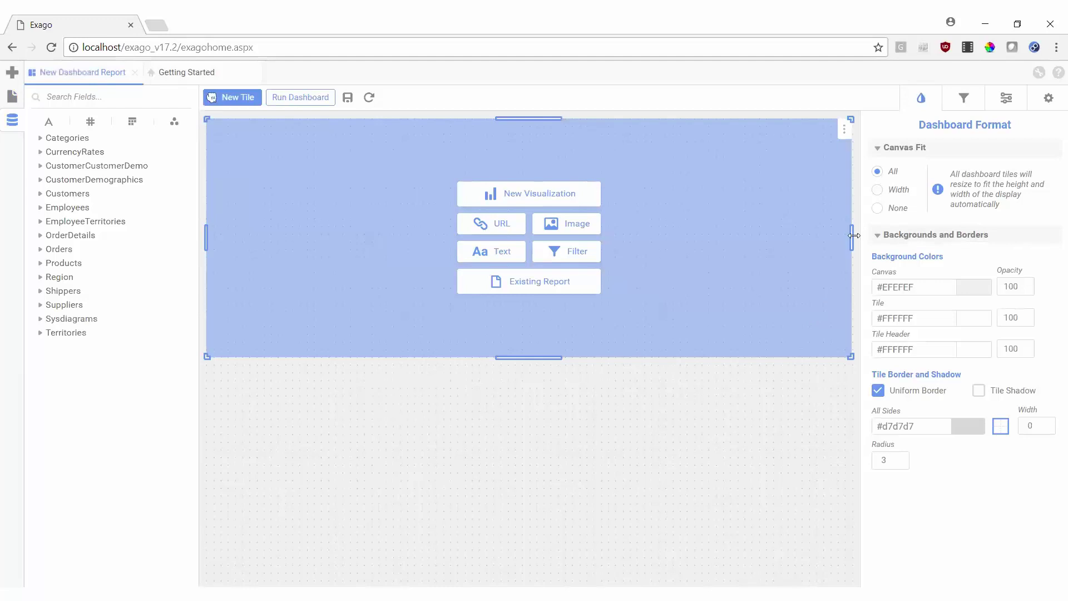
drag(852, 235, 482, 246)
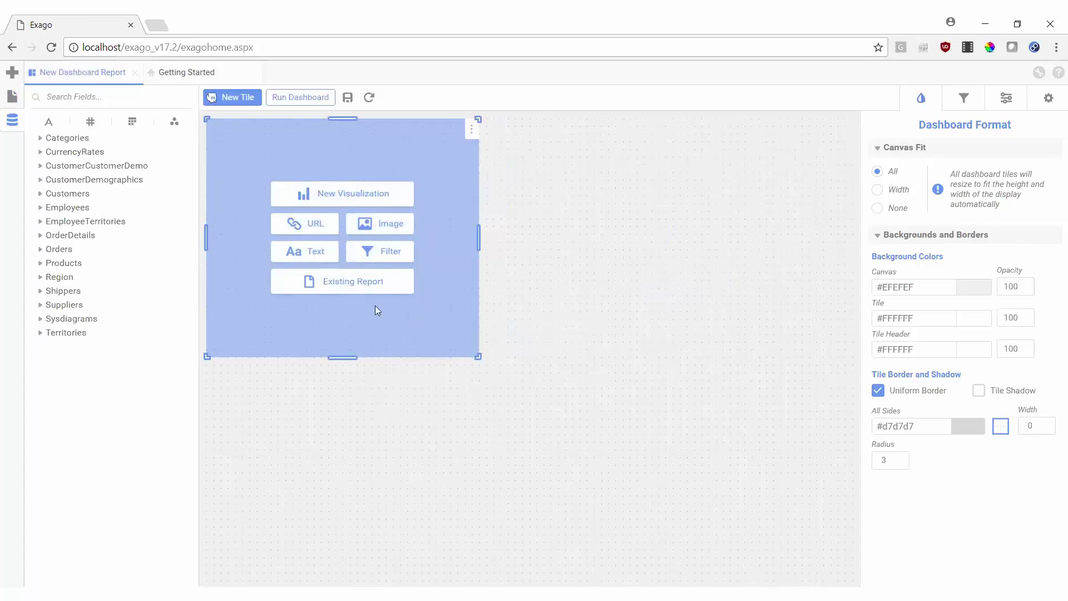
- Fill the tile with the existing Employee Revenue report from Demo Content
click(350, 288)
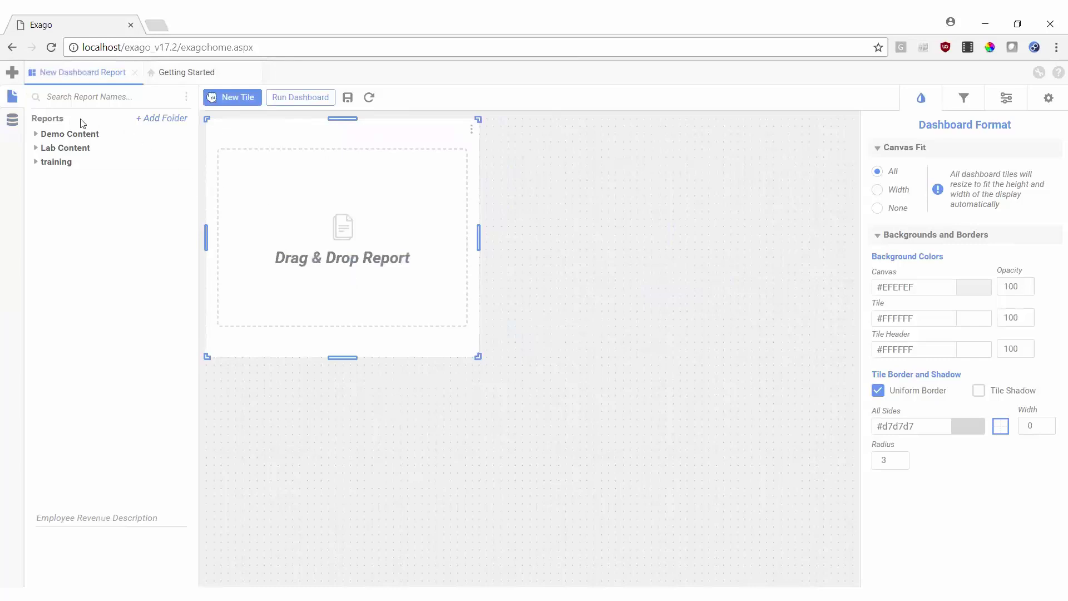
click(35, 136)
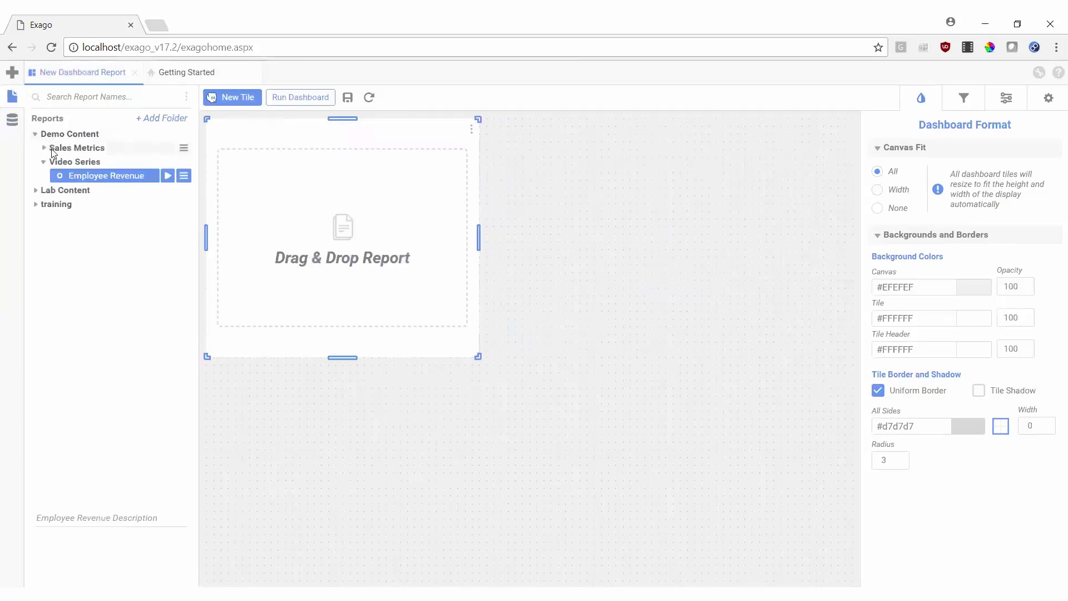
drag(66, 175, 347, 192)
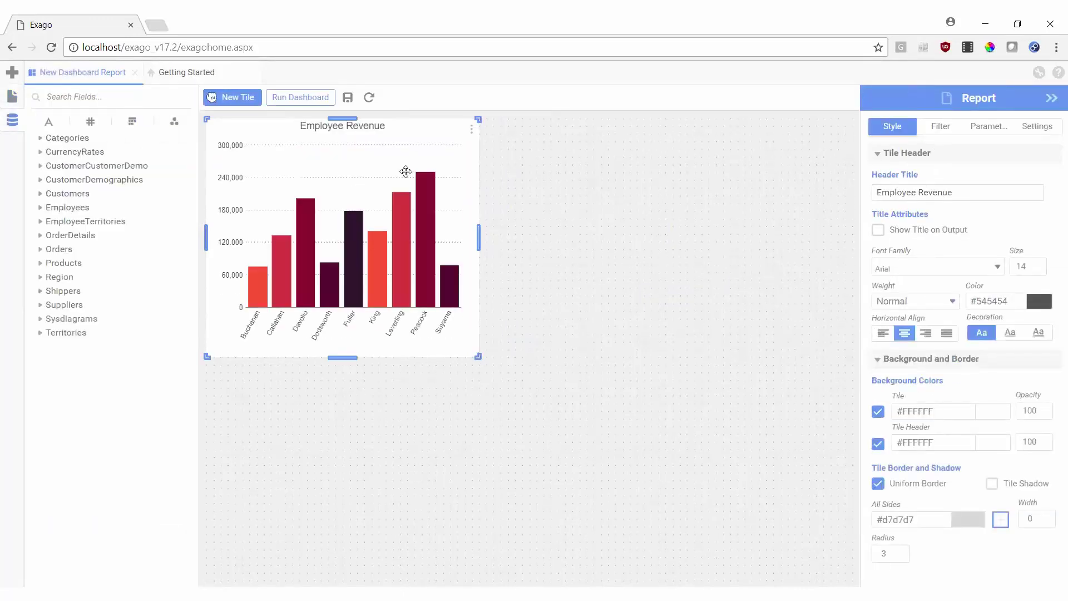
- Expand the Employee Revenue tile to full dashboard size, then collapse it back
click(472, 133)
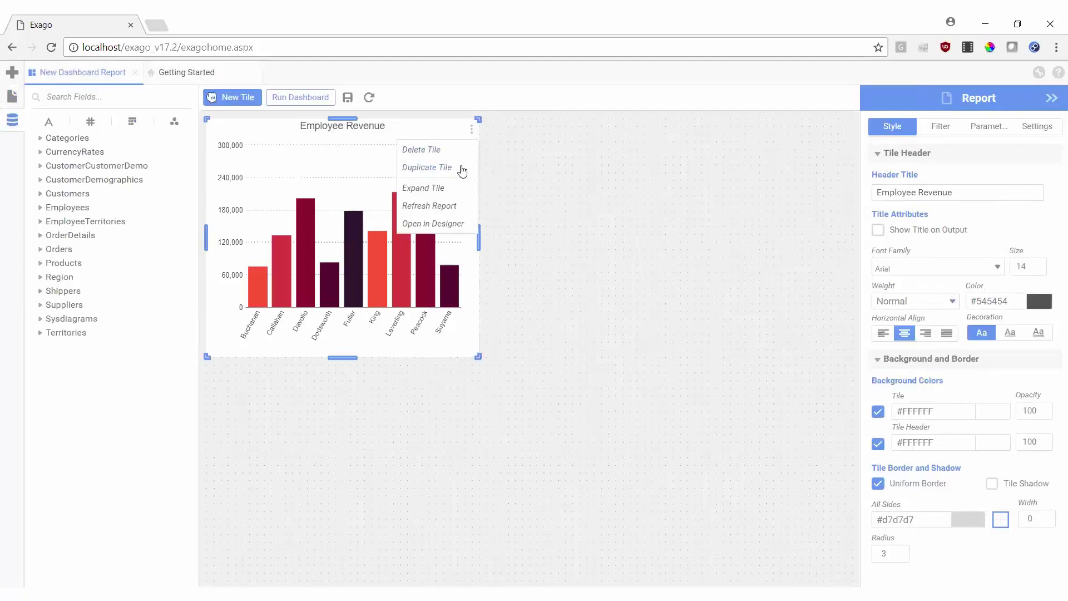
click(457, 189)
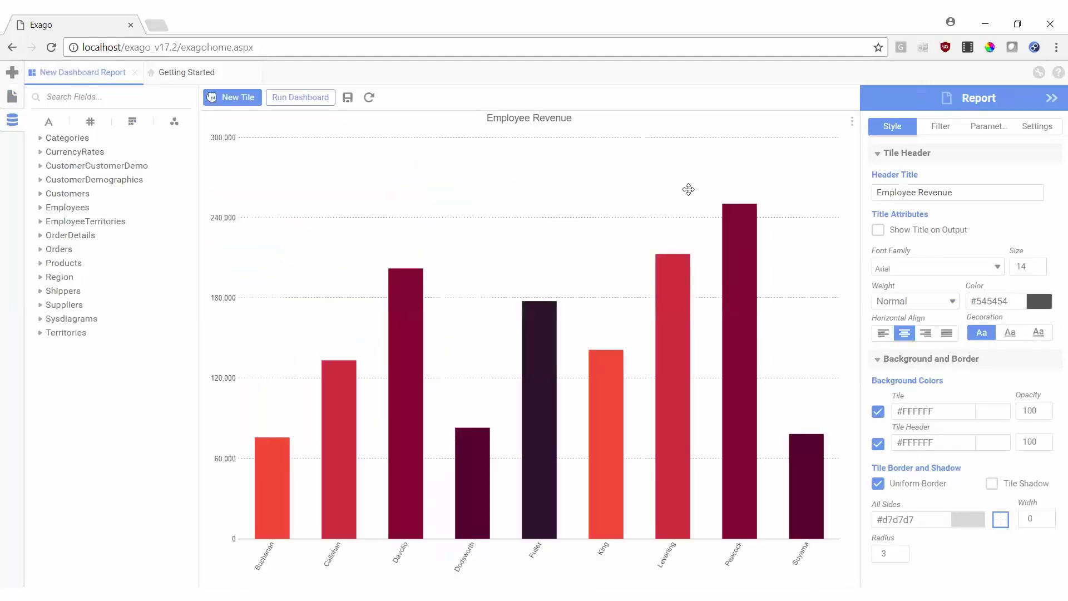
click(853, 130)
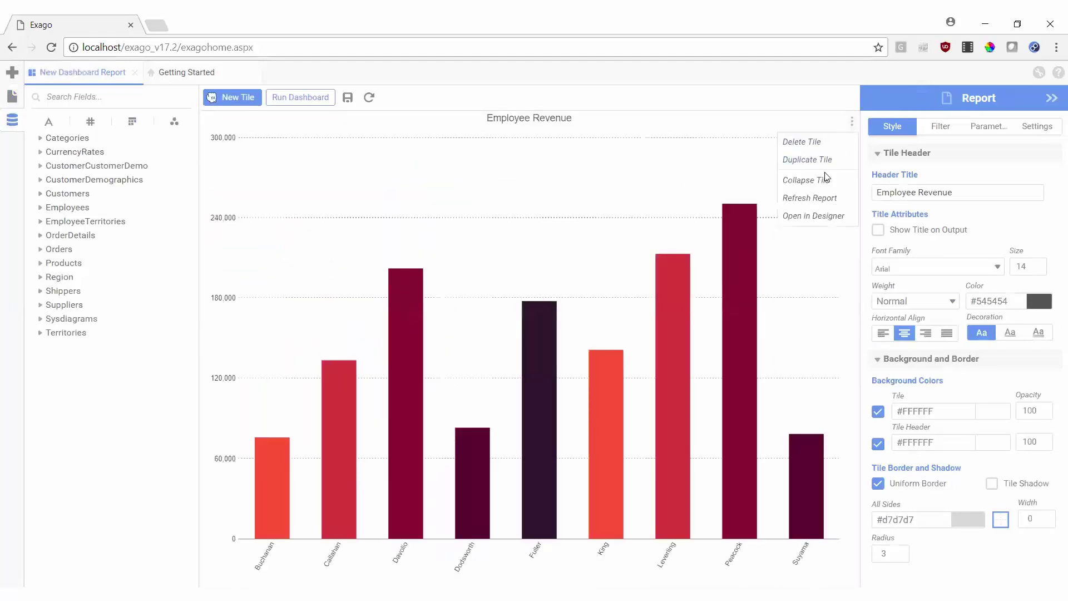
click(822, 178)
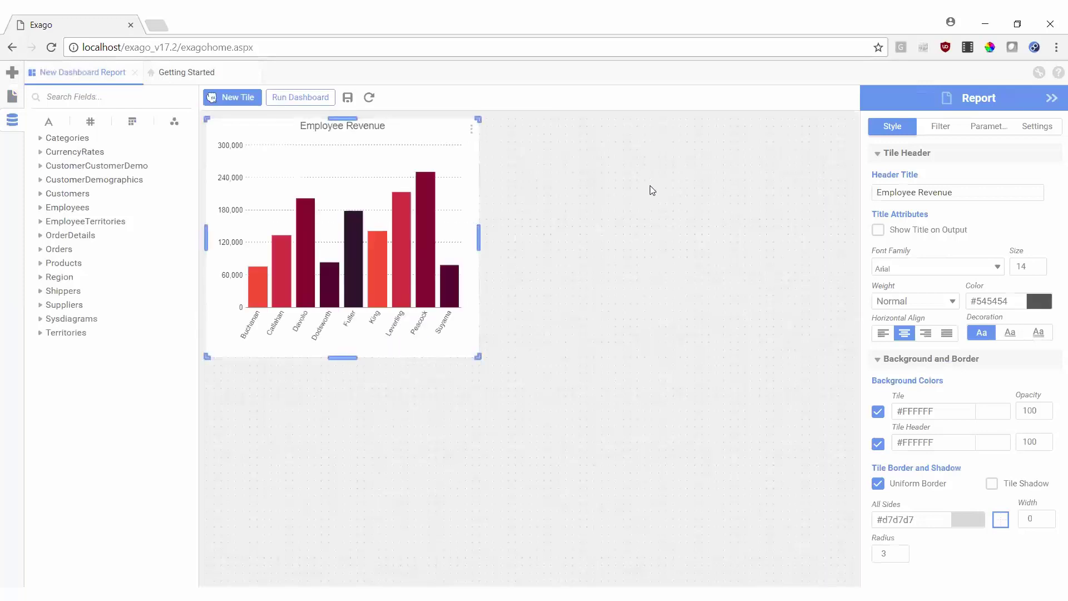
click(471, 130)
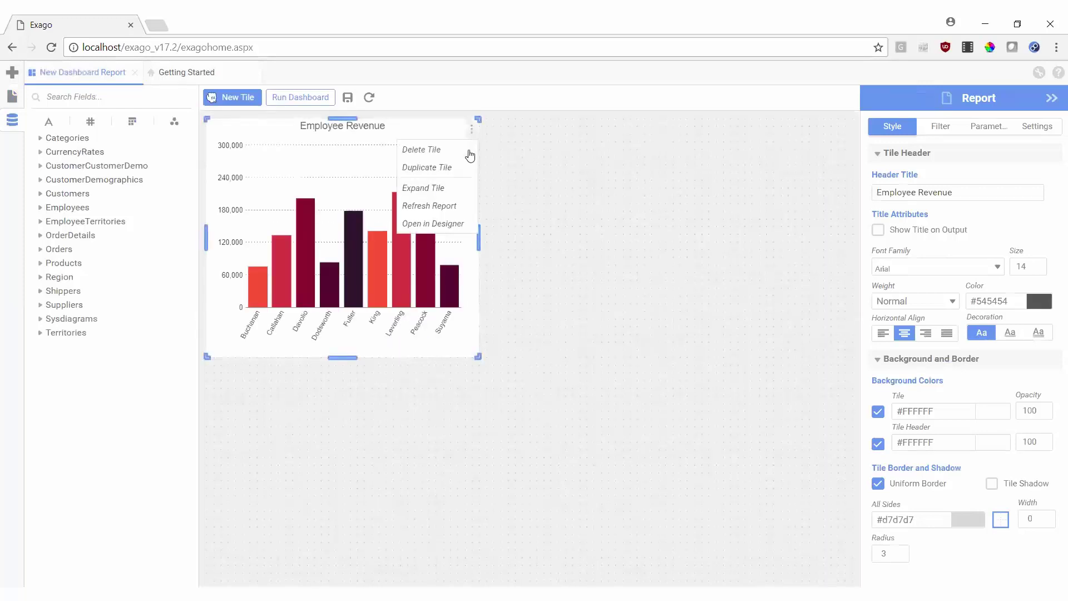
- Open Employee Revenue in the designer, then return to the New Dashboard Report tab
click(455, 224)
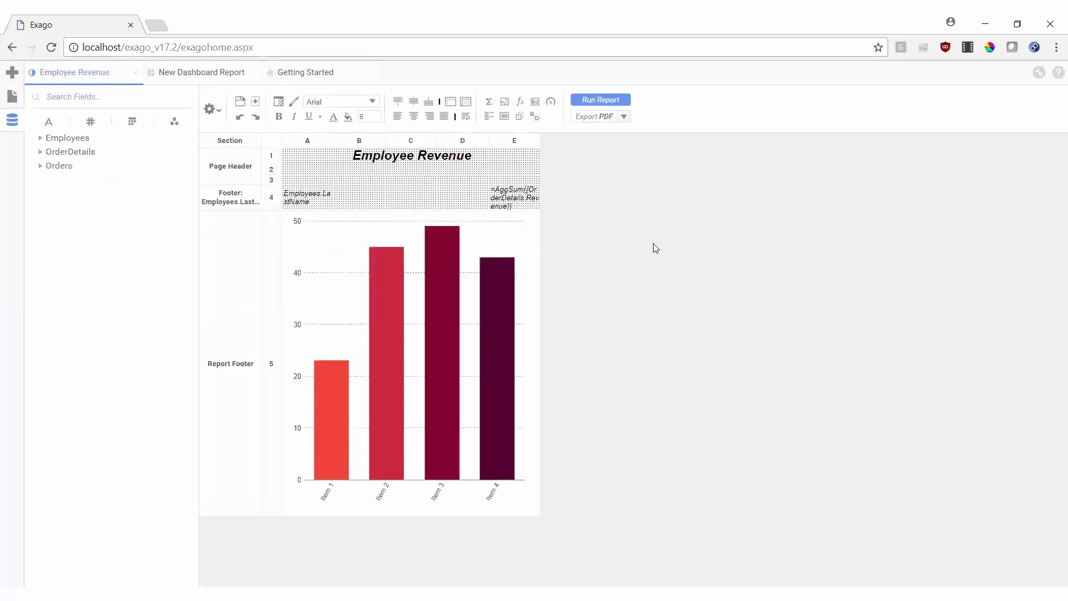
click(207, 79)
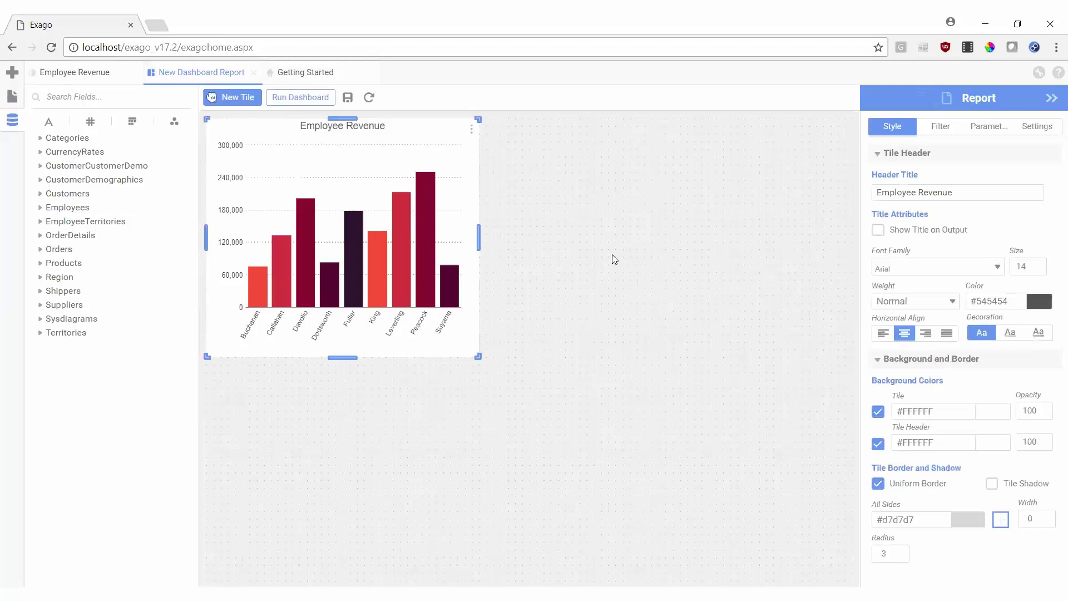
- Add a new visualization tile right of the revenue chart and expand the Employees fields
drag(232, 97, 760, 216)
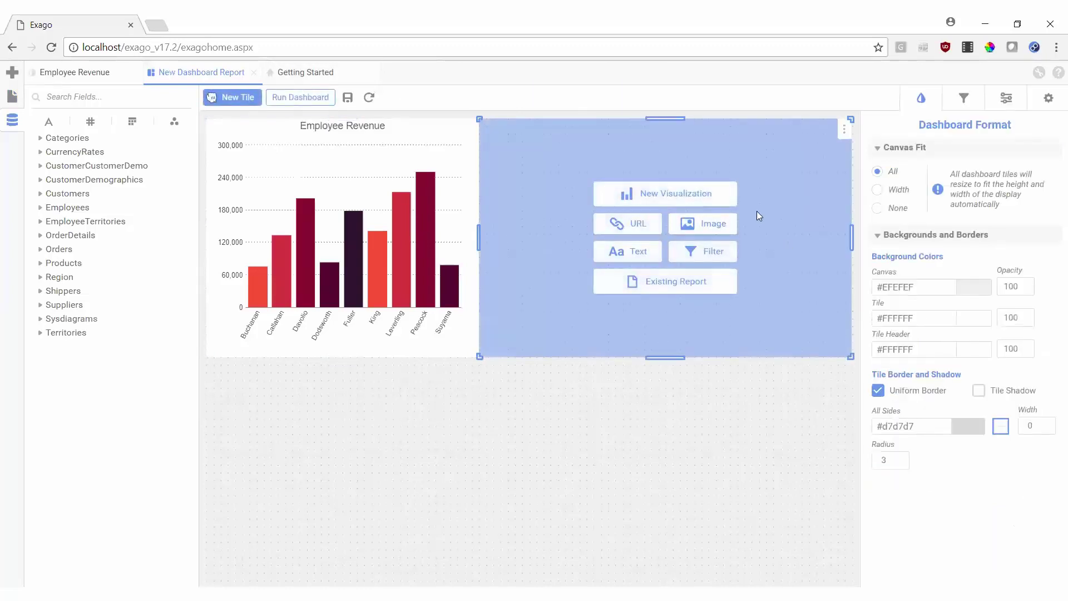
click(691, 192)
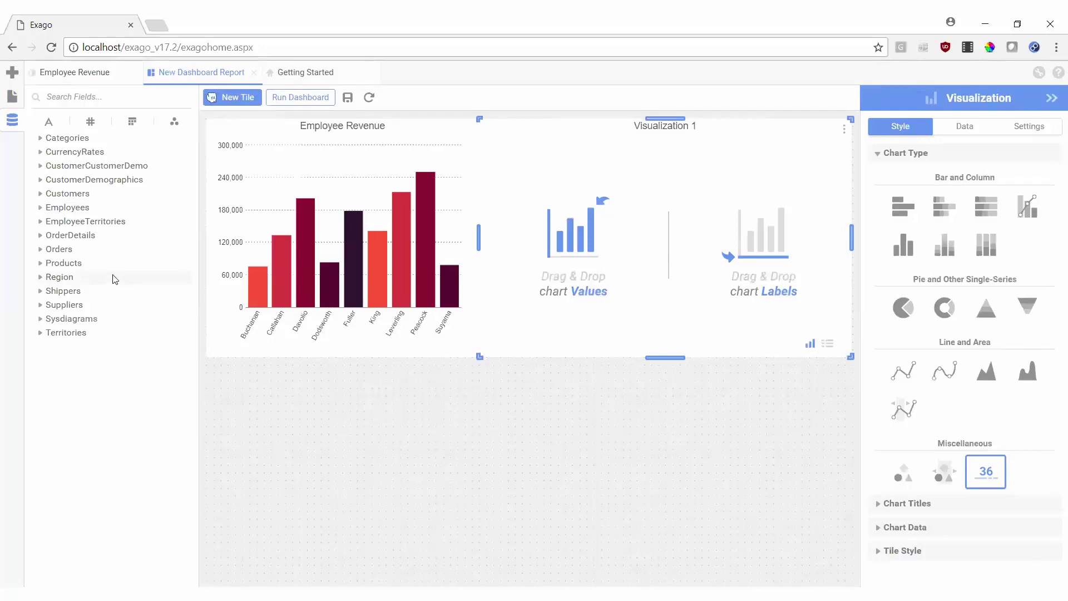
click(40, 209)
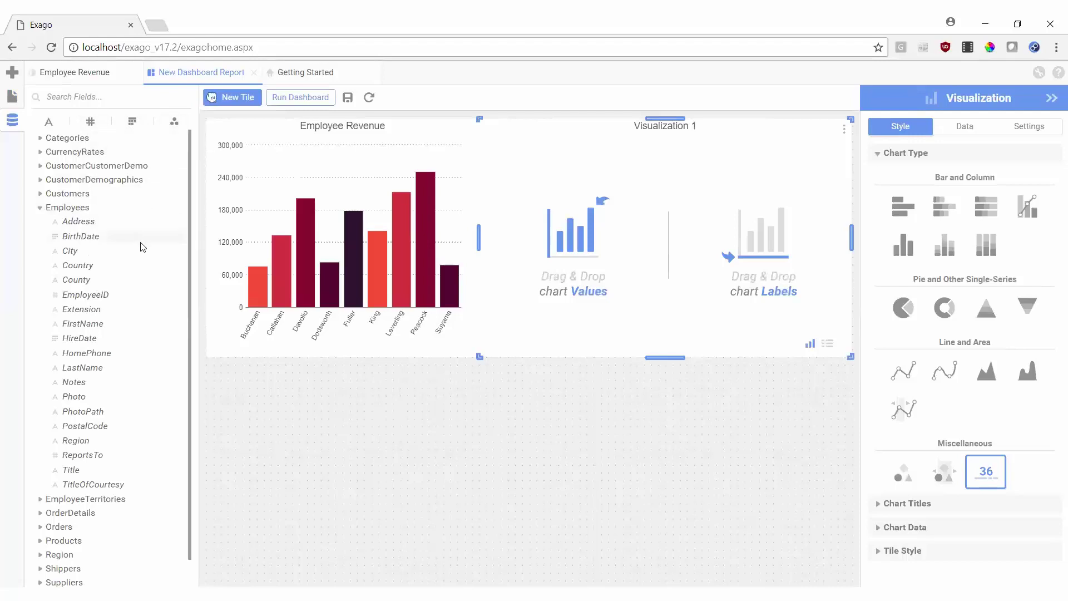
- Chart Count of Orders.OrderID per Employees.LastName, confirming the Count aggregate in table view
drag(90, 371, 786, 289)
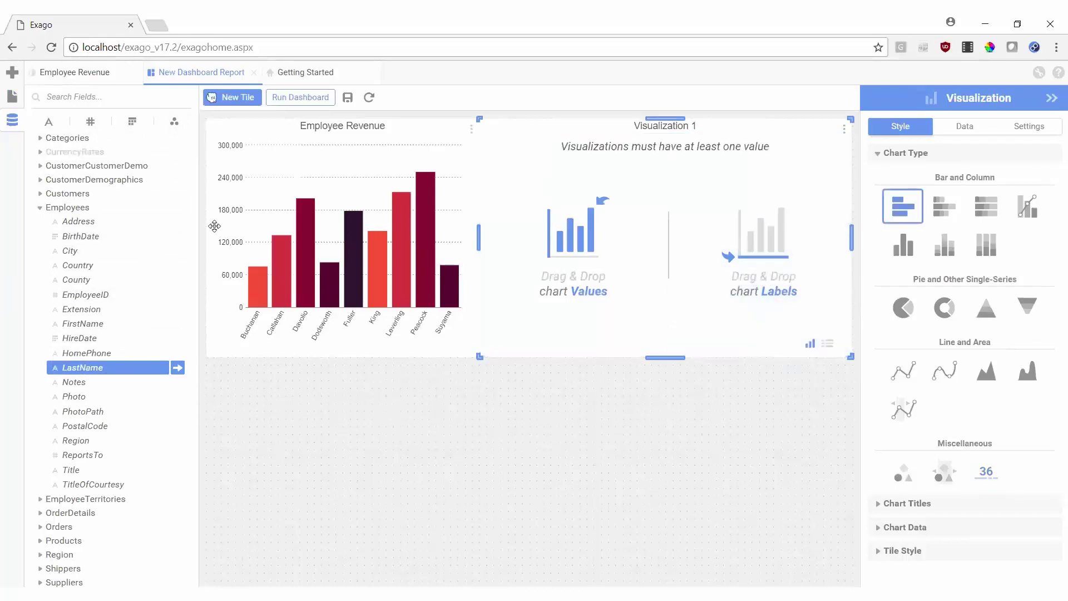
click(108, 97)
text(orderid)
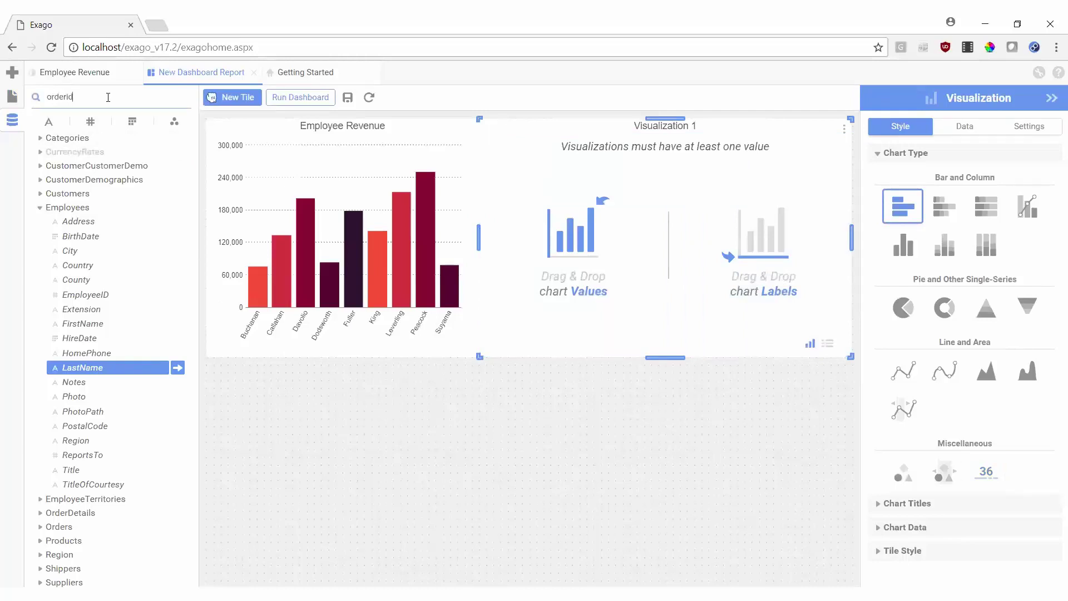
drag(78, 180, 591, 302)
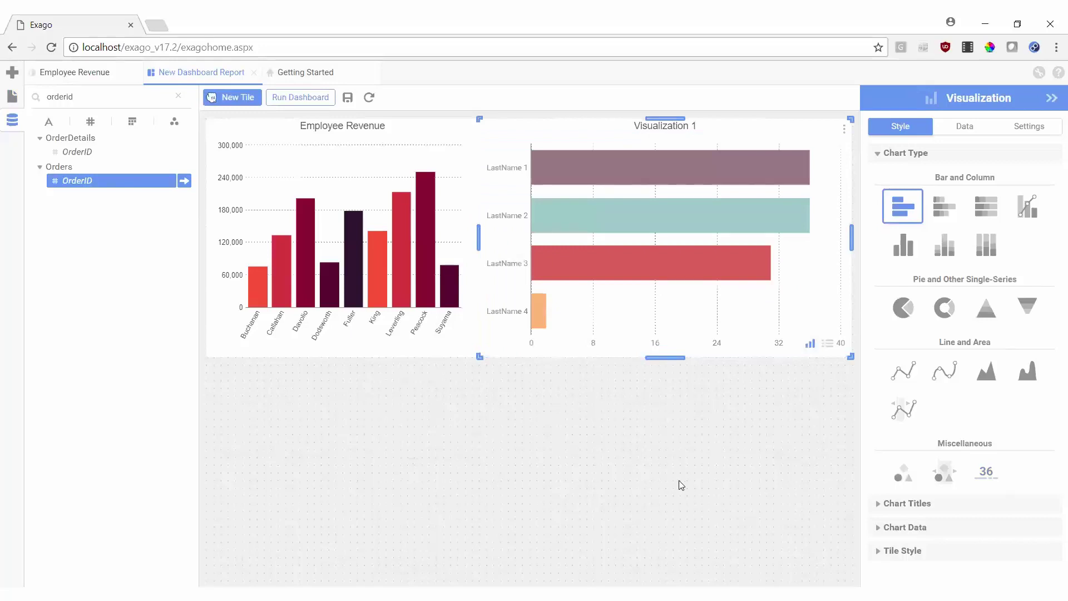
click(828, 345)
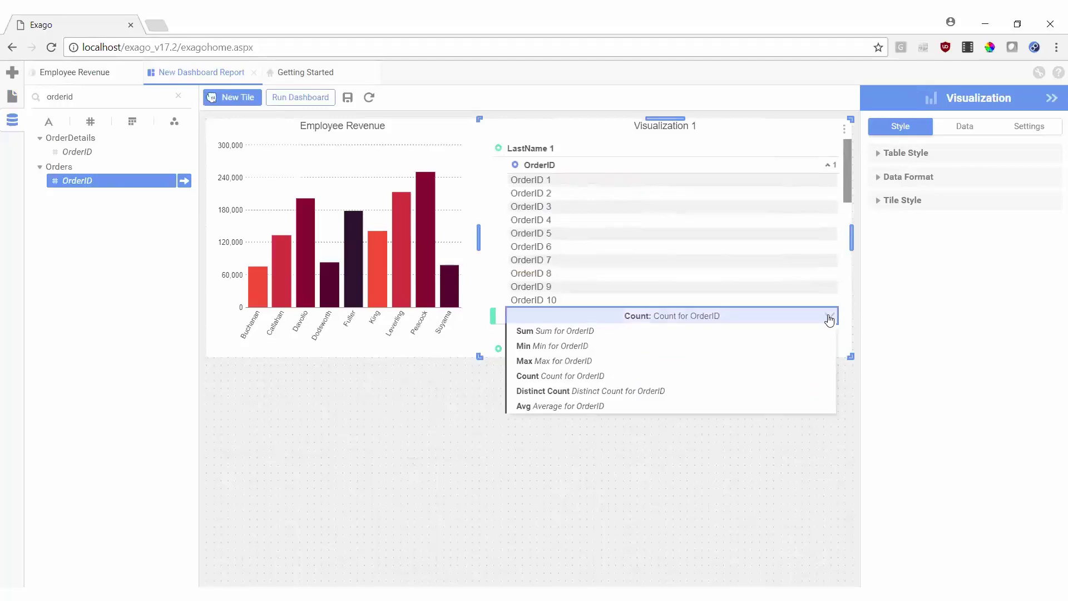
click(847, 323)
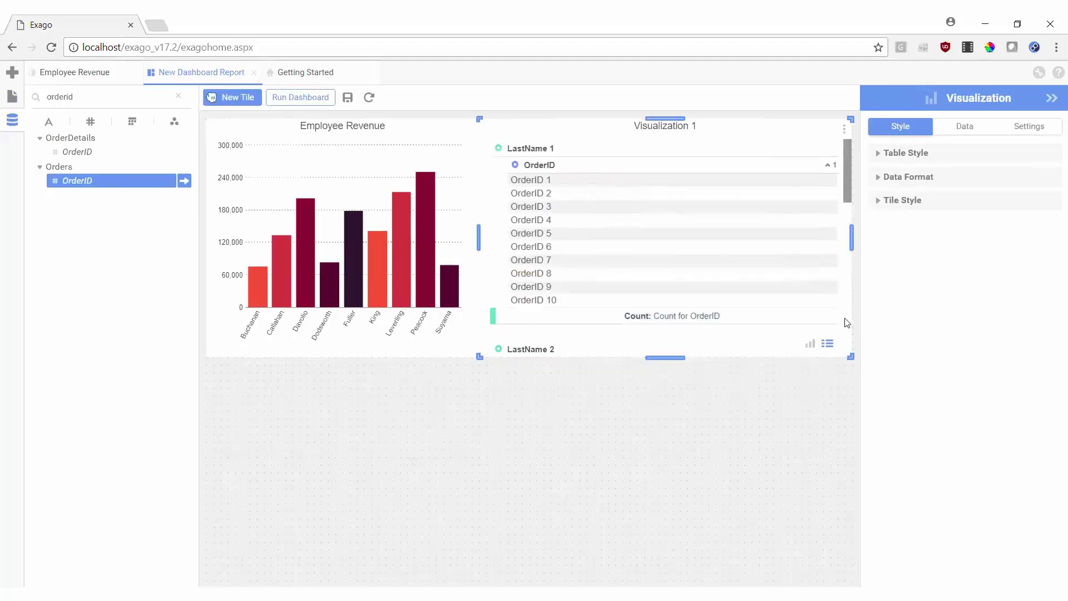
- Make Visualization 1 a donut chart coloured with the Crimson Mountain theme
click(812, 346)
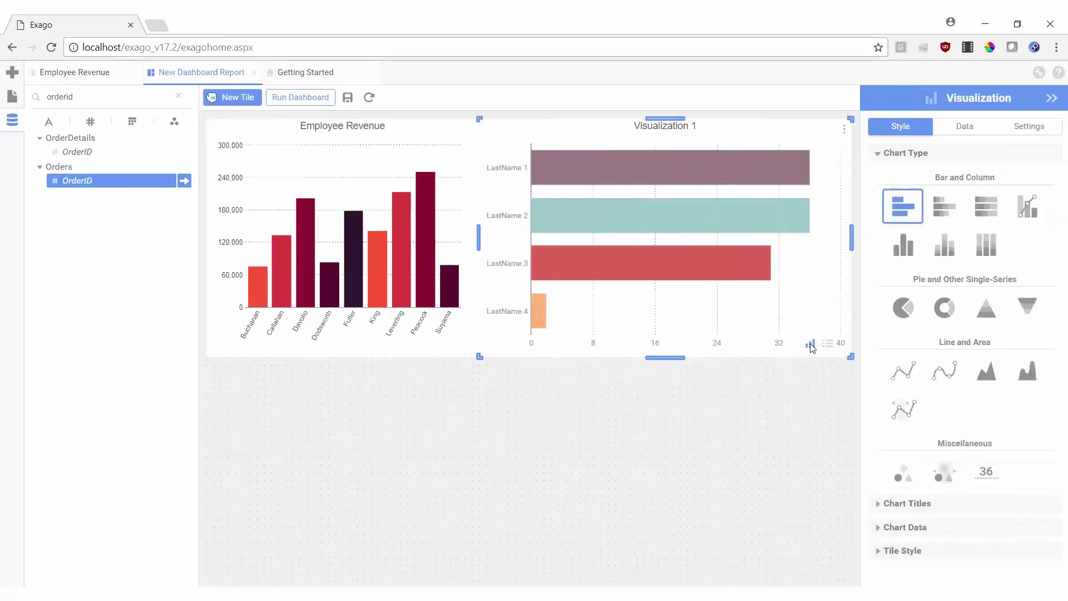
click(939, 311)
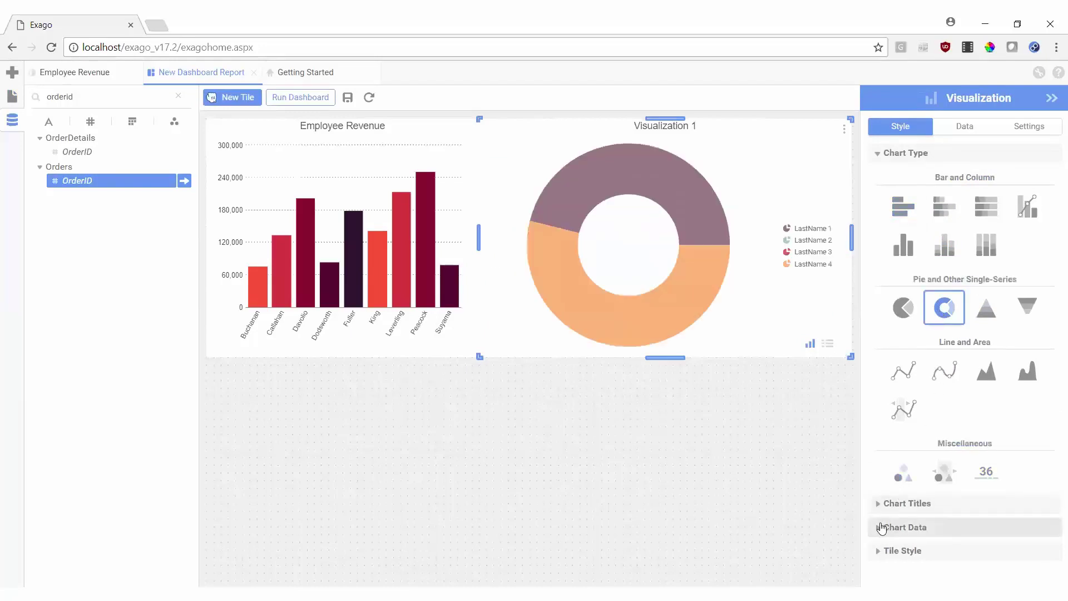
click(884, 526)
click(968, 273)
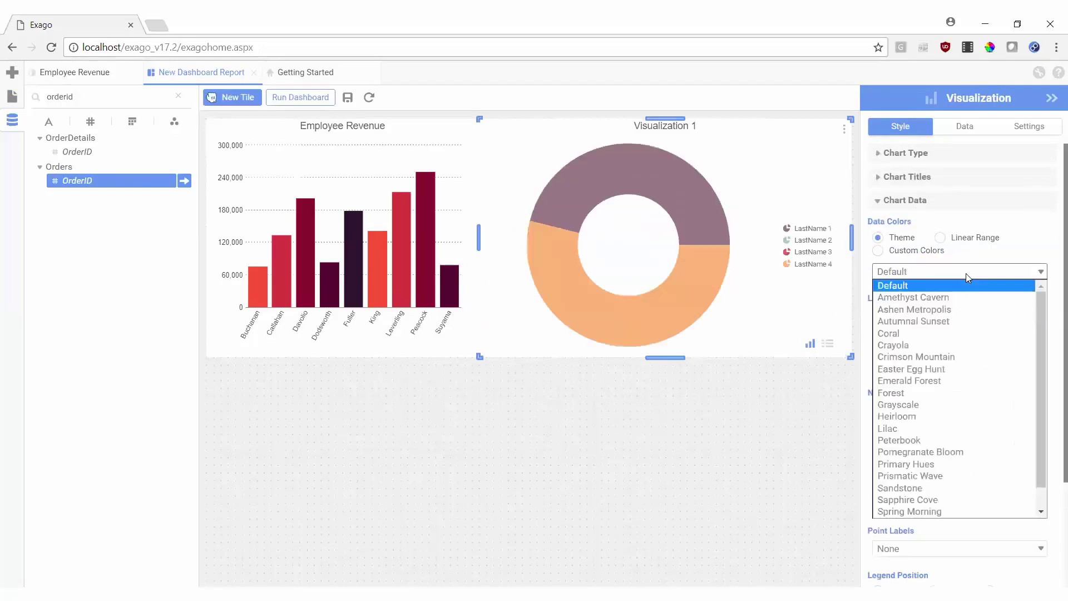
click(941, 357)
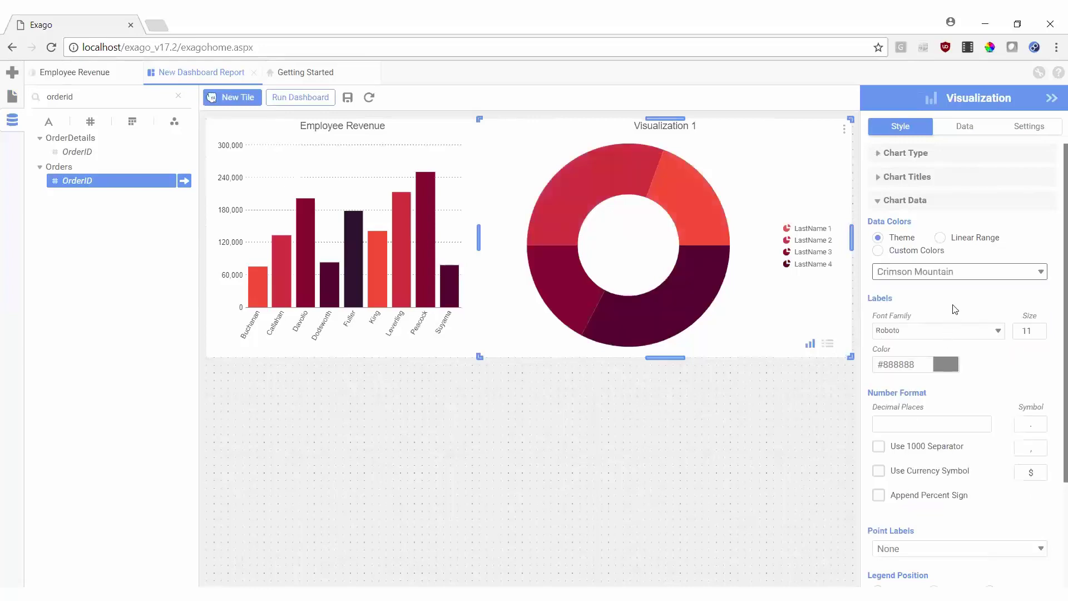
click(965, 130)
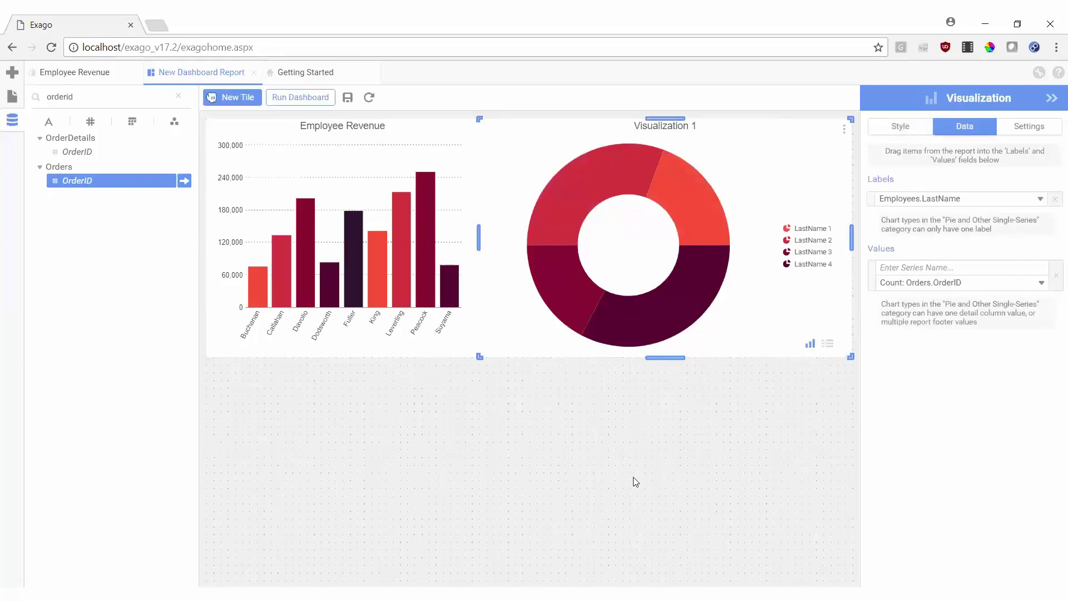
- Resize the donut and Employee Revenue tiles to share the canvas width side by side
drag(479, 239, 615, 245)
click(471, 243)
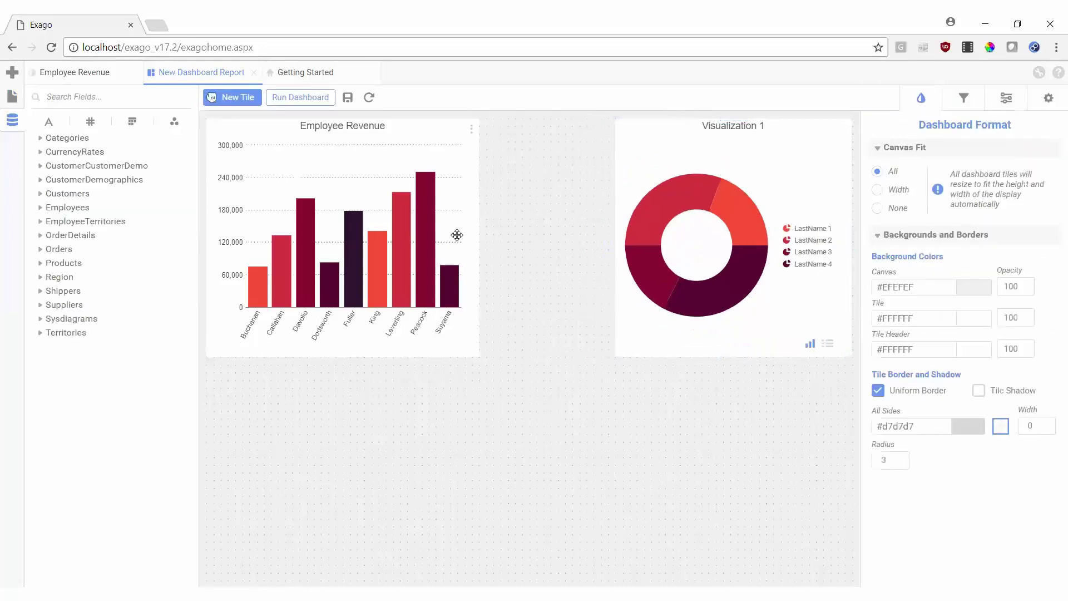
drag(479, 243, 601, 242)
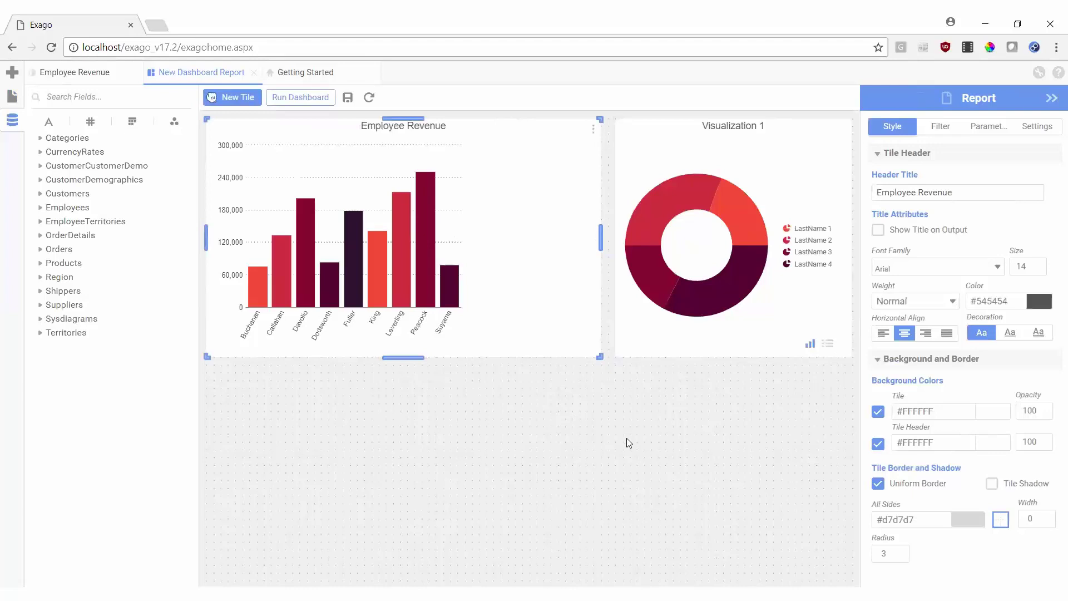
click(12, 120)
click(435, 412)
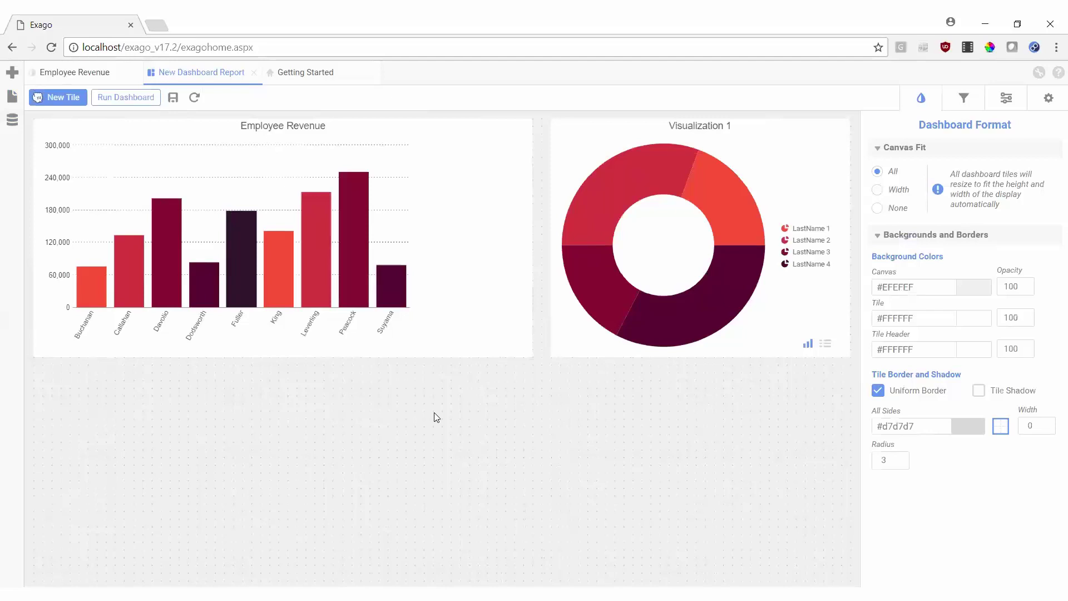
- Open the Dashboard Filters pane, which lists no filters yet
click(966, 99)
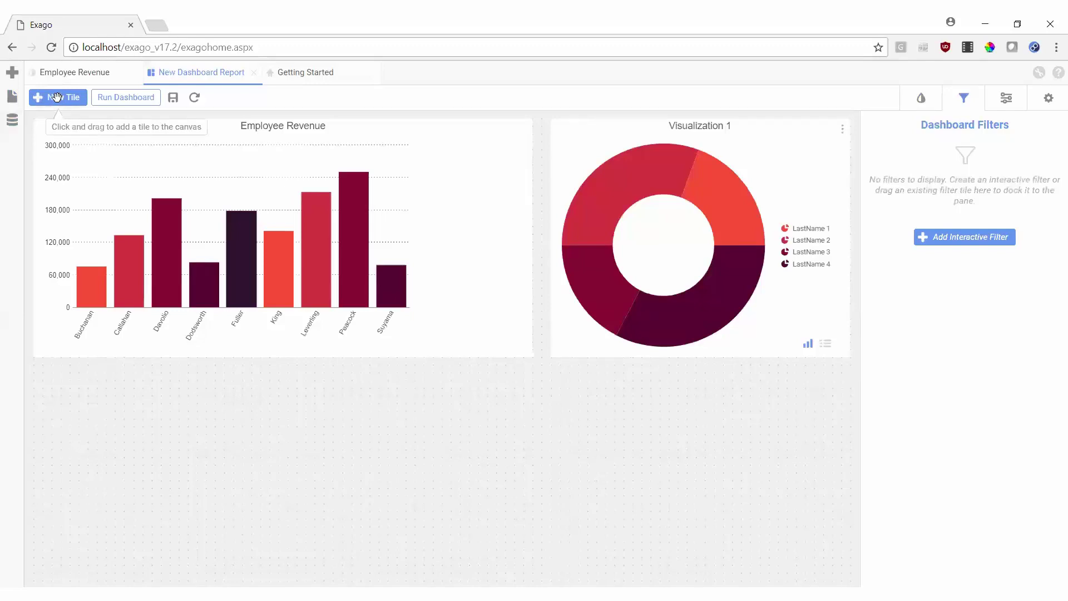
drag(56, 97, 62, 156)
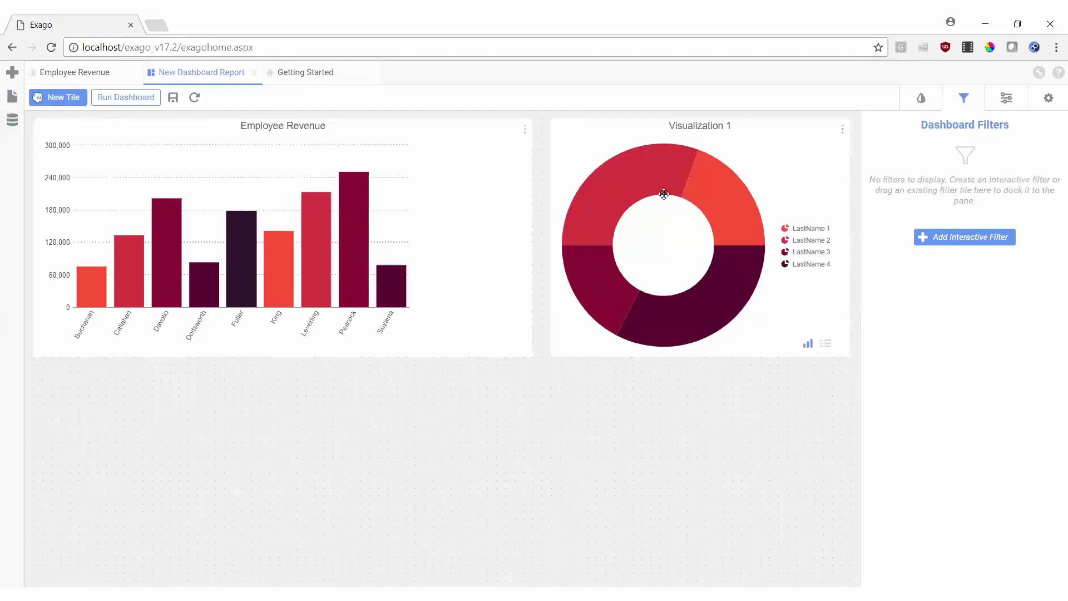
- Add an Employees.LastName Is One Of filter applied to Employee Revenue and Visualization 1
click(958, 239)
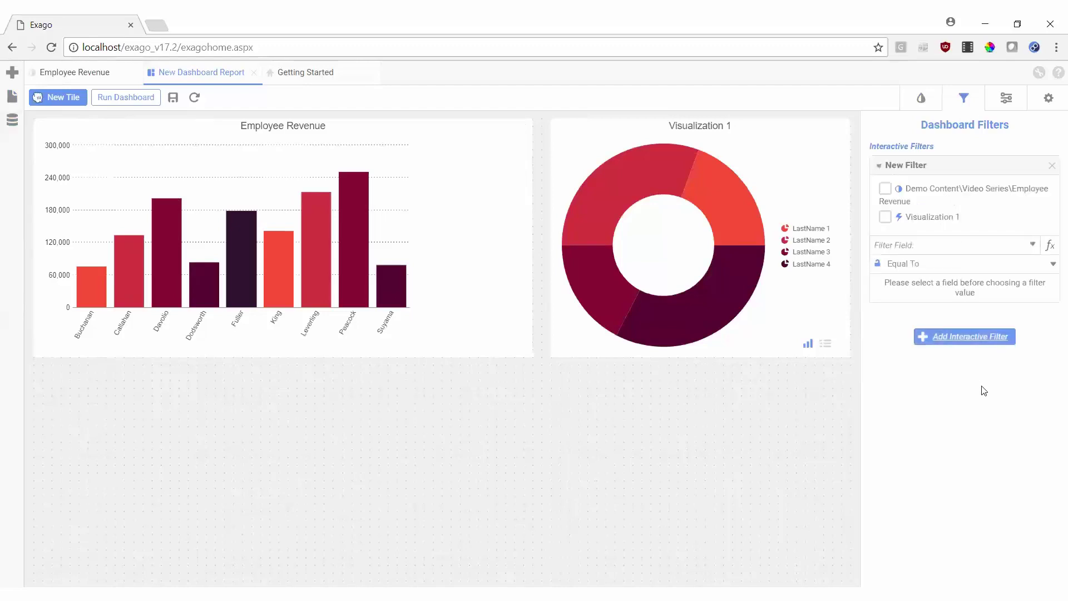
click(1033, 246)
scroll(996, 301, down, 2)
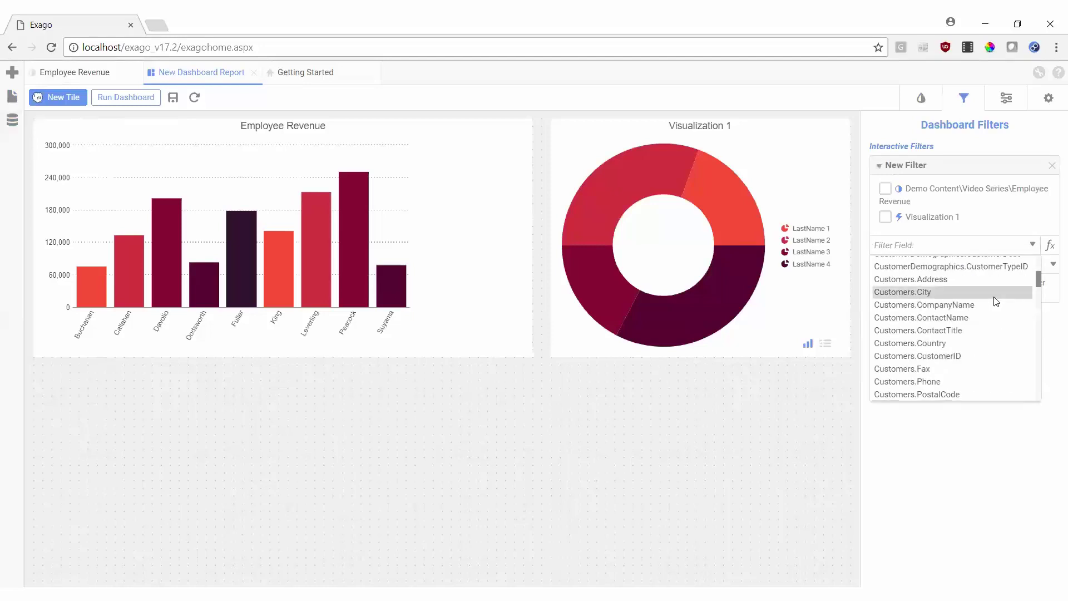
scroll(996, 301, down, 4)
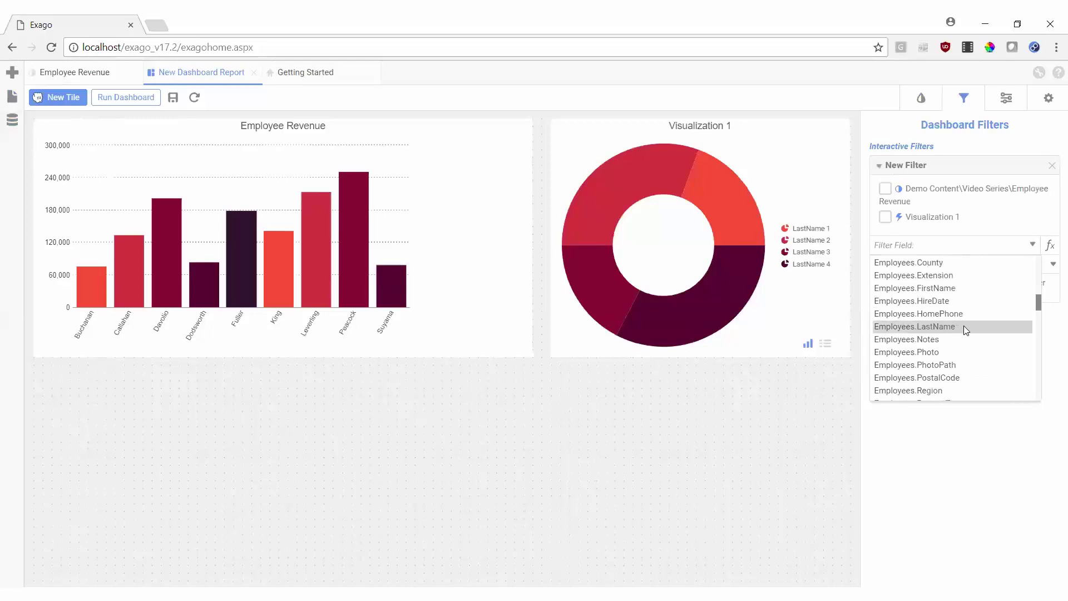
click(965, 329)
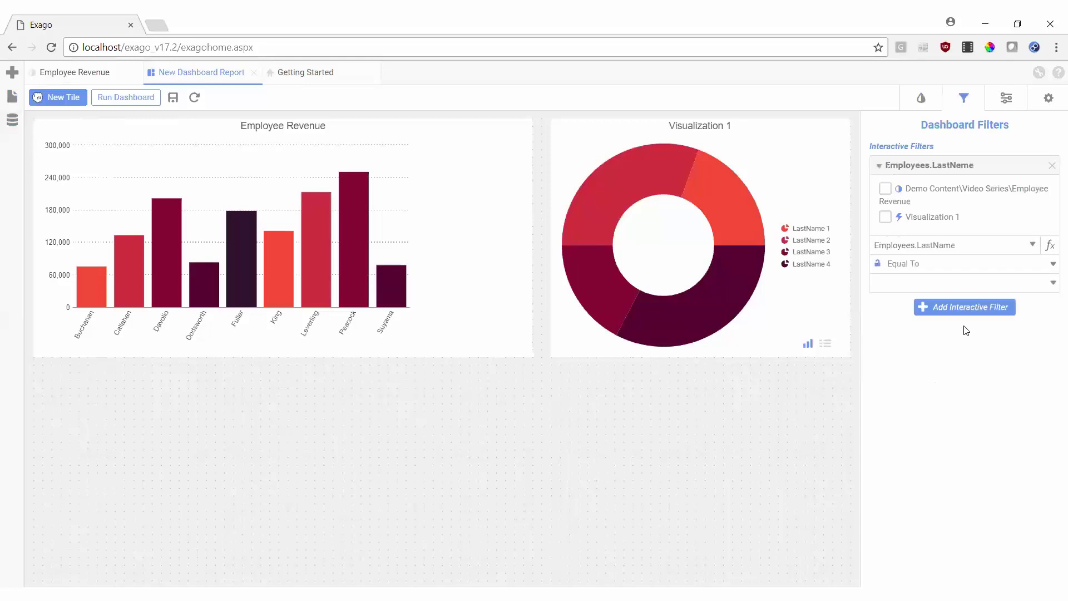
click(1053, 265)
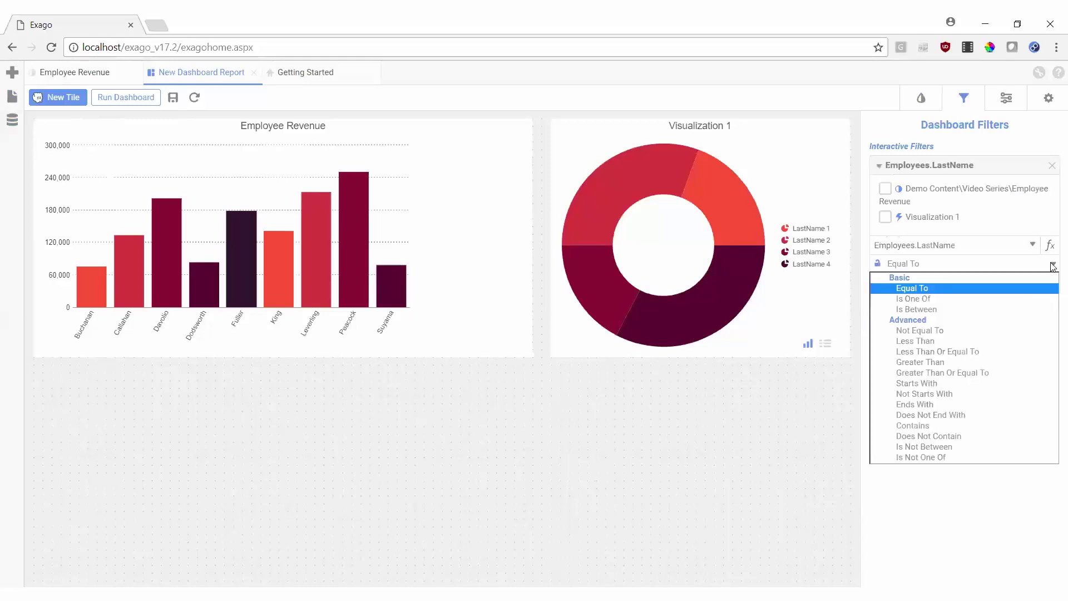
click(987, 303)
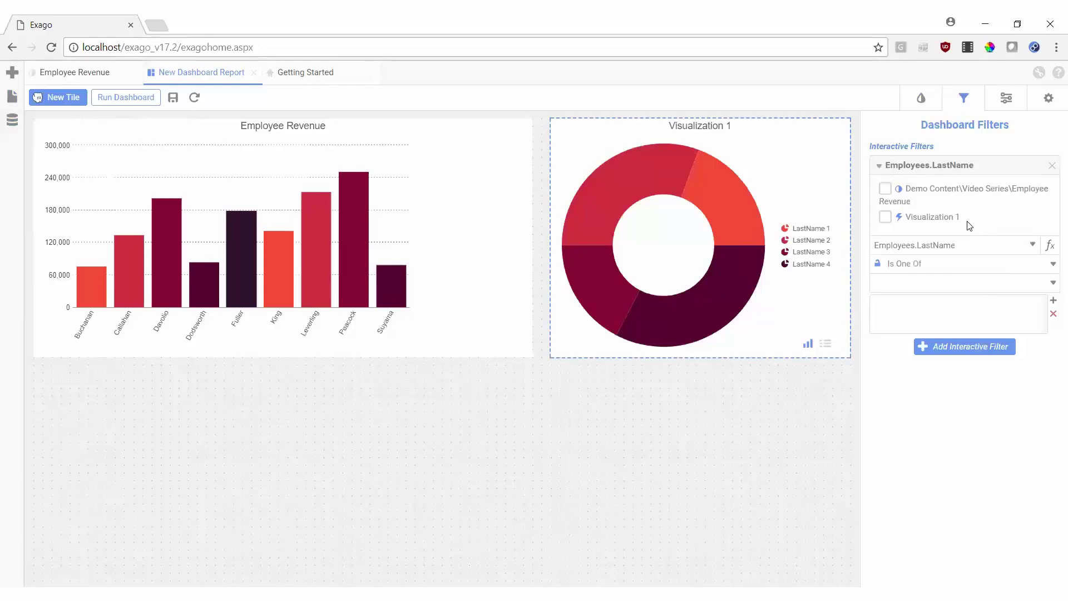
click(886, 191)
click(886, 218)
- Title the dashboard 'New Dashboard' and save it into the Demo Content folder
click(173, 97)
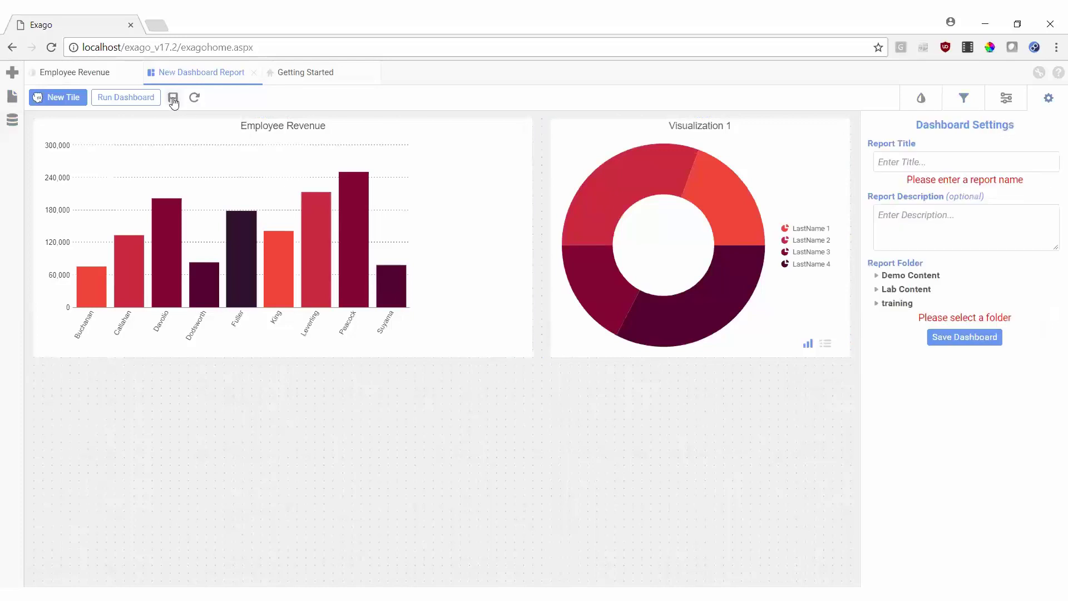
click(920, 156)
text(New D)
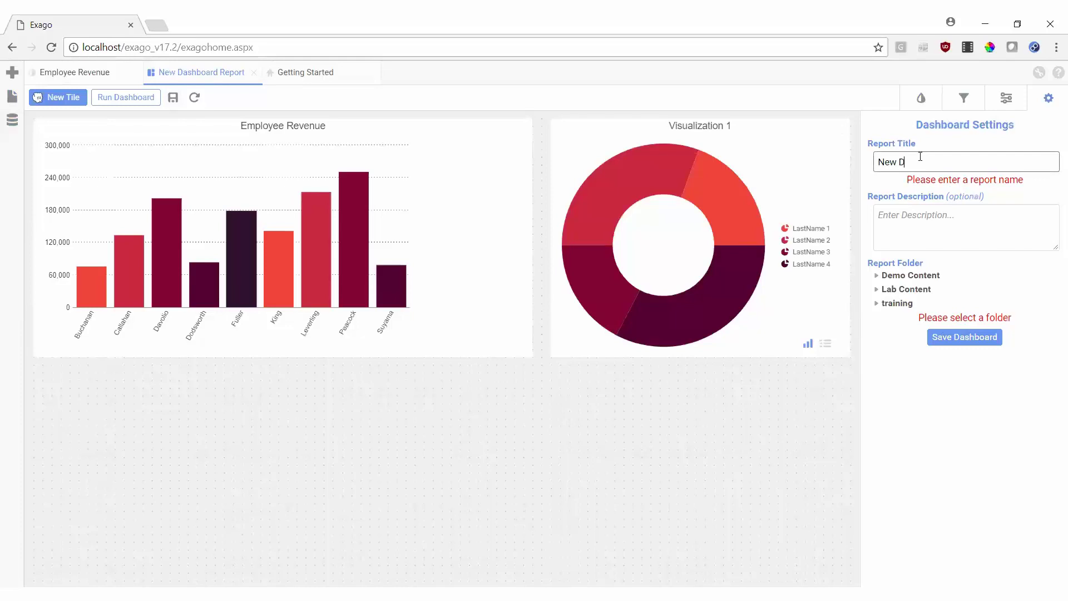
text(ashboard)
click(928, 277)
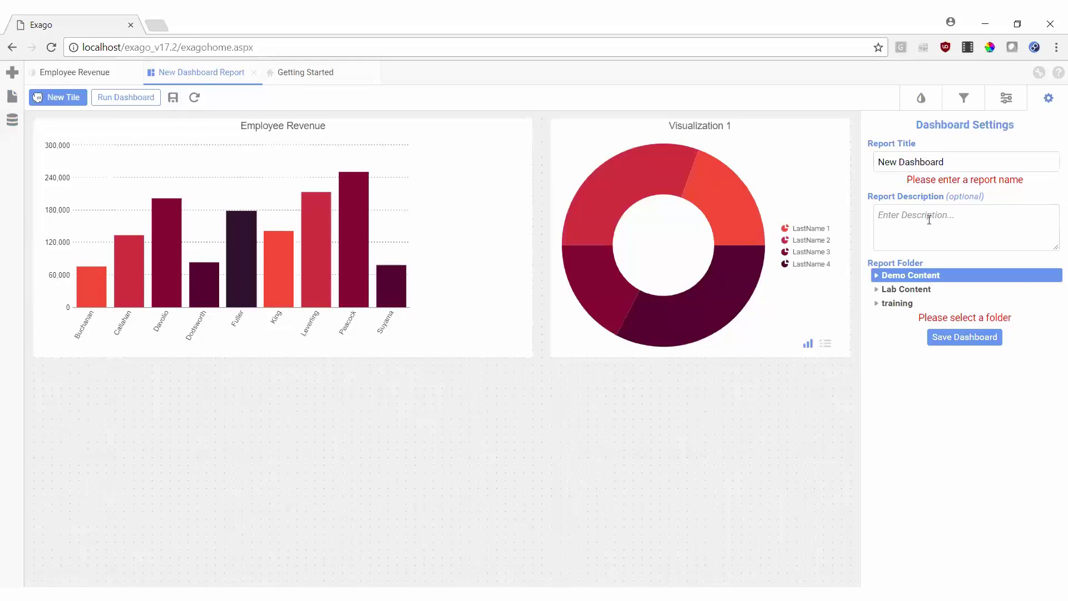
click(957, 339)
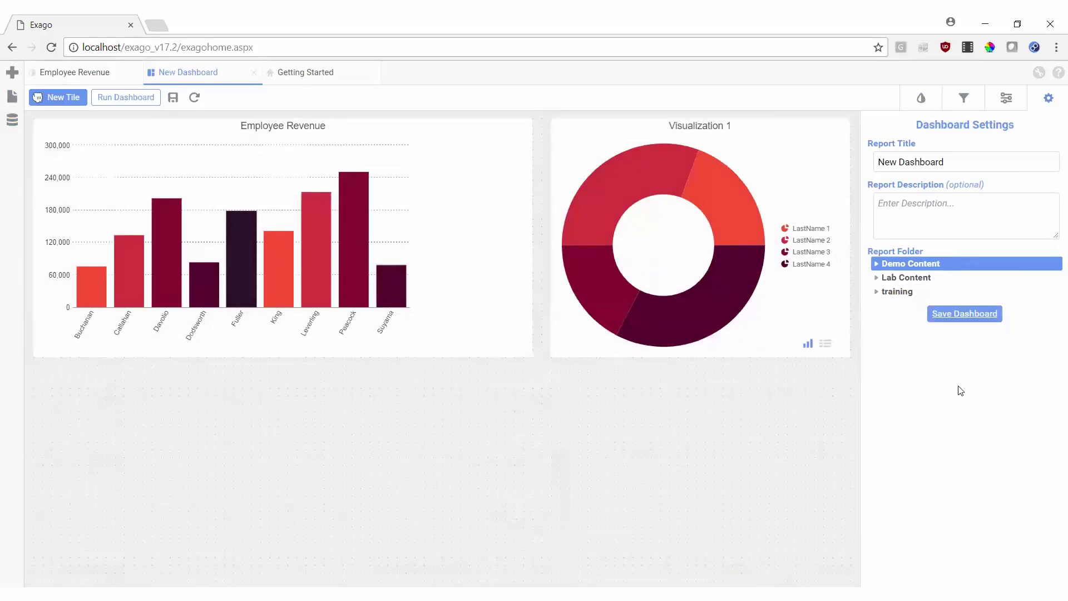
- Run the dashboard and set its Employees.LastName filter to Callahan and Dodsworth
click(121, 99)
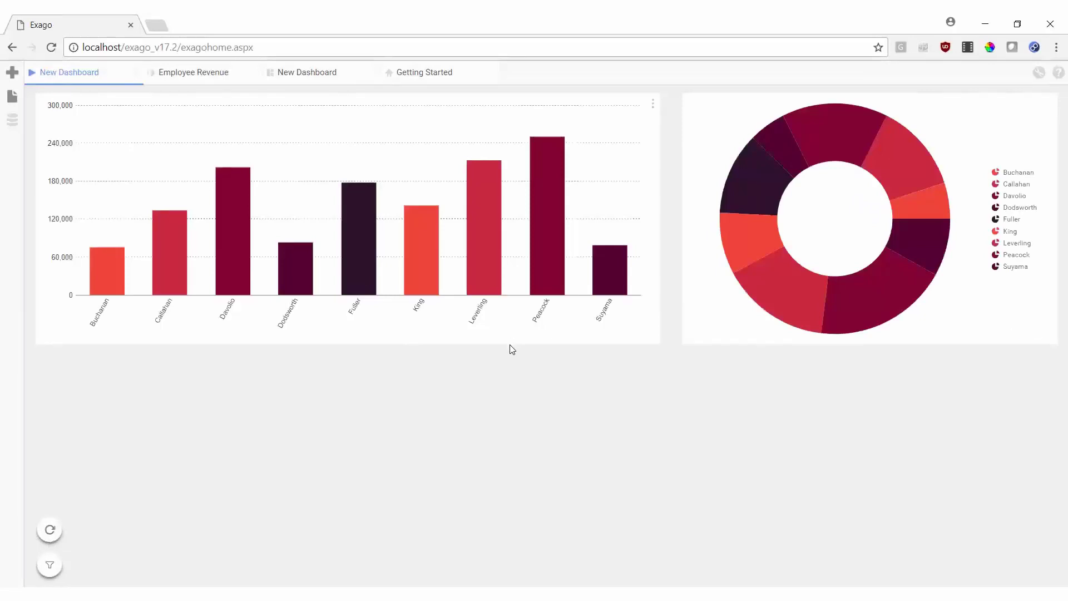
click(50, 566)
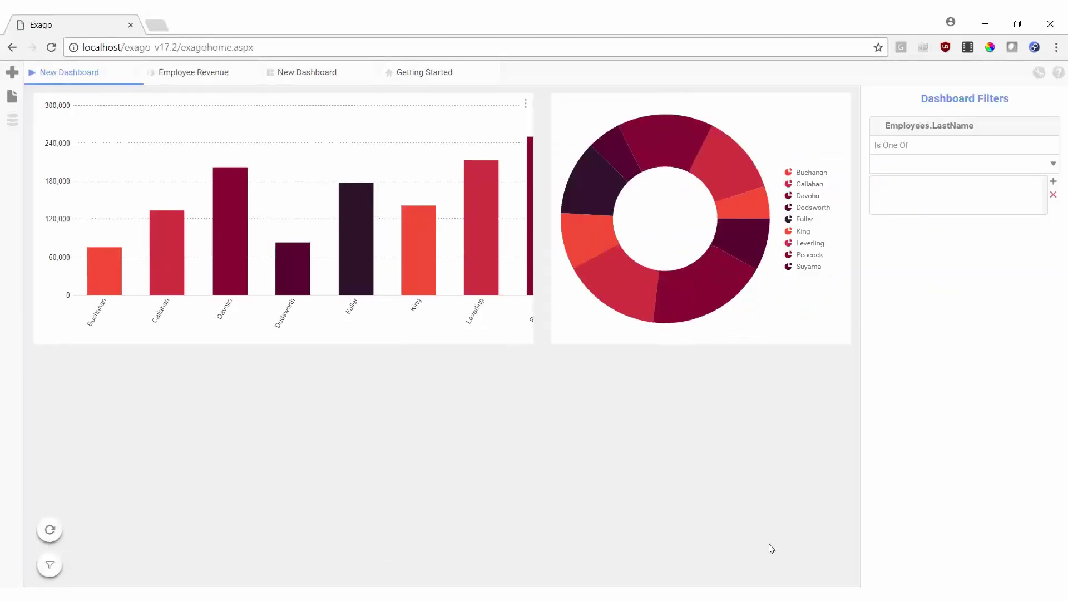
click(1051, 169)
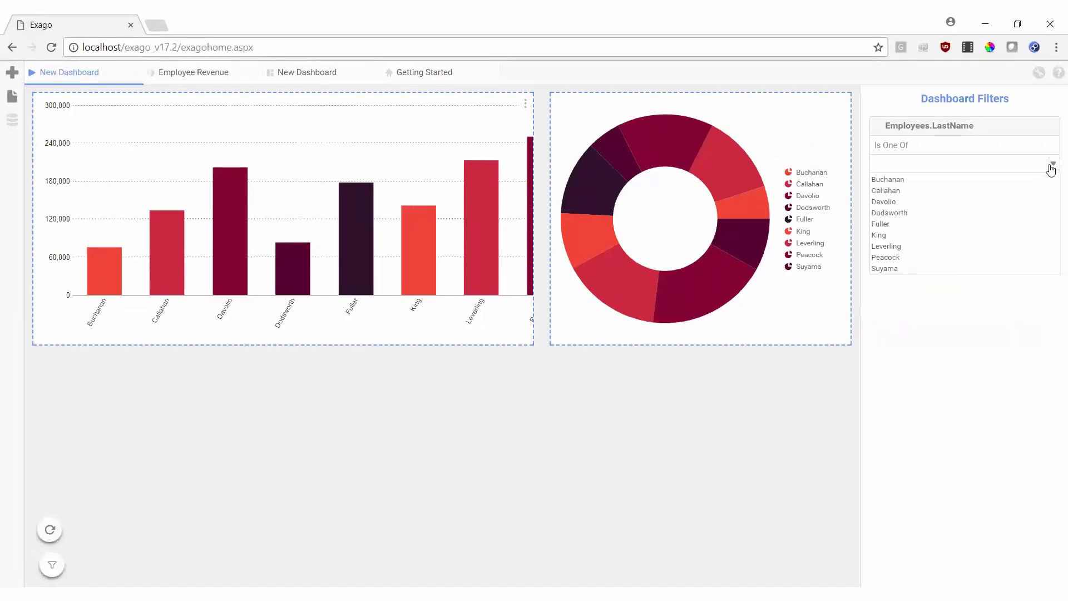
click(965, 191)
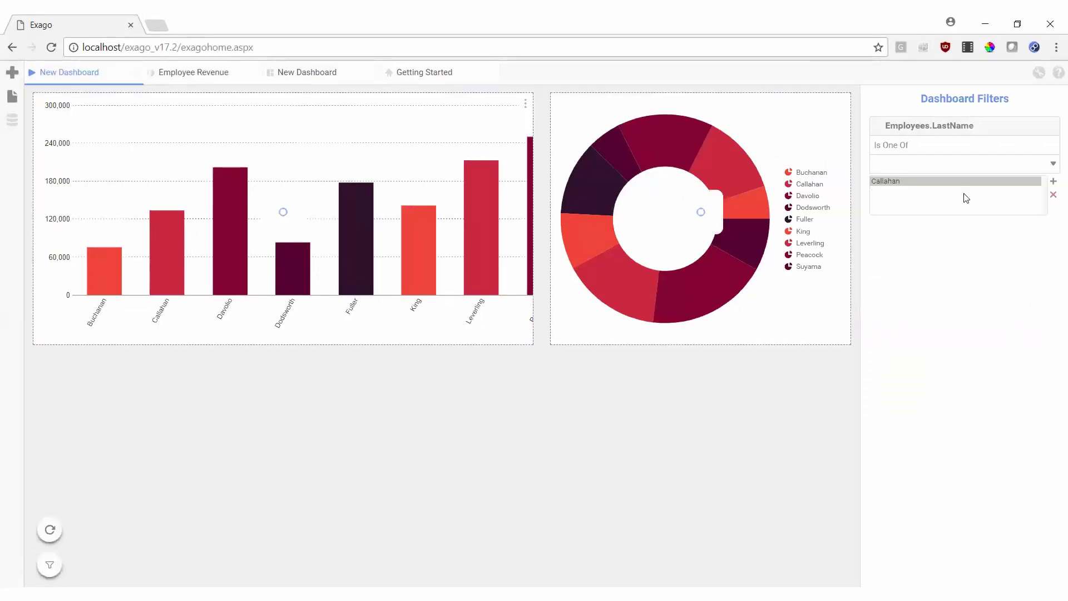
click(1053, 168)
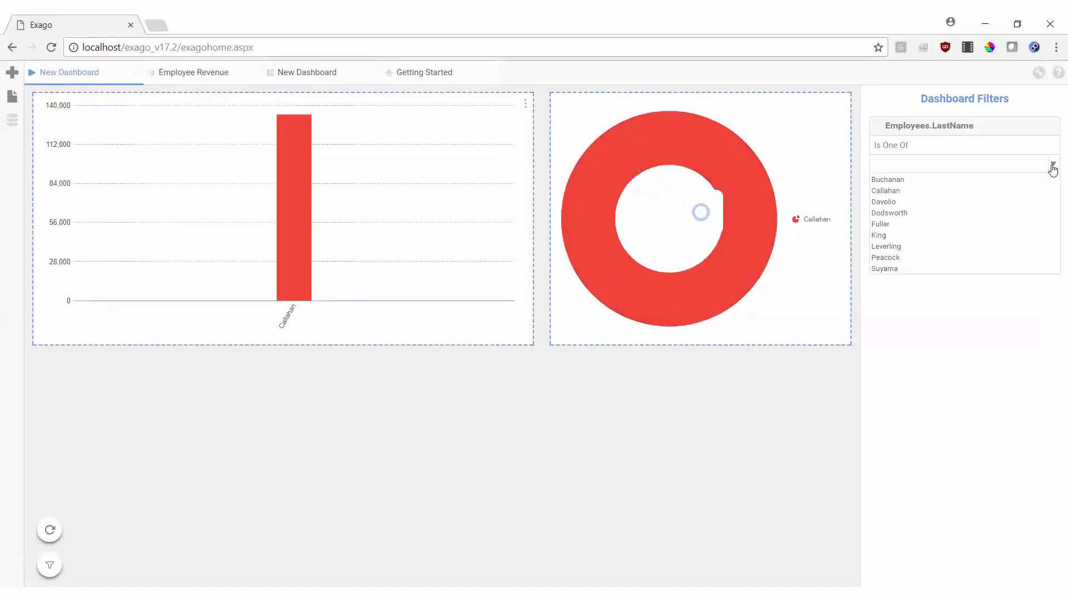
click(960, 212)
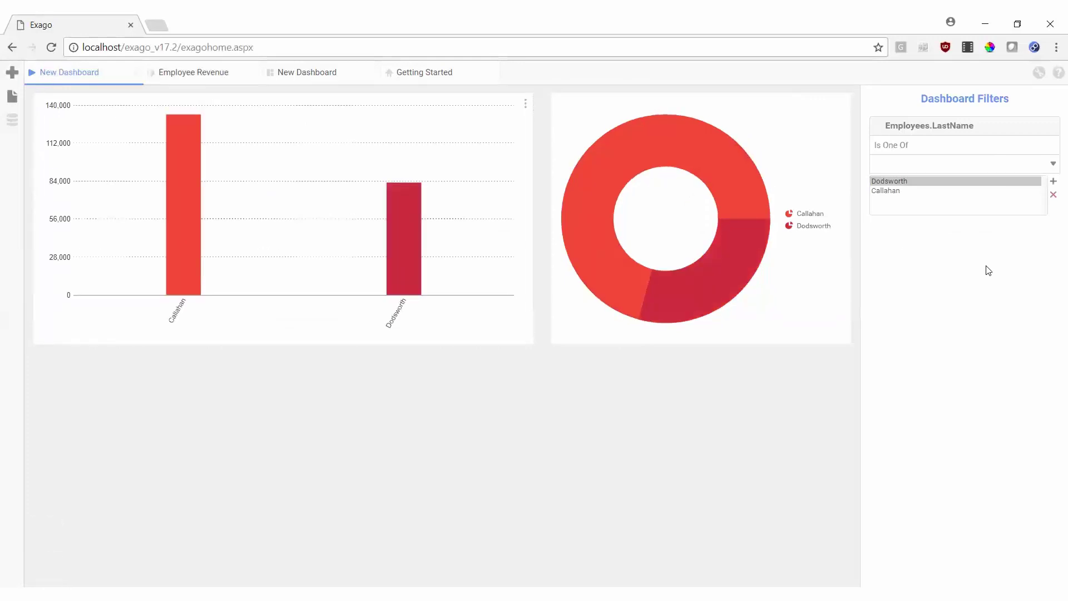
- Look over the donut tile's Export options, then drill into the Callahan slice to list its OrderIDs
click(842, 104)
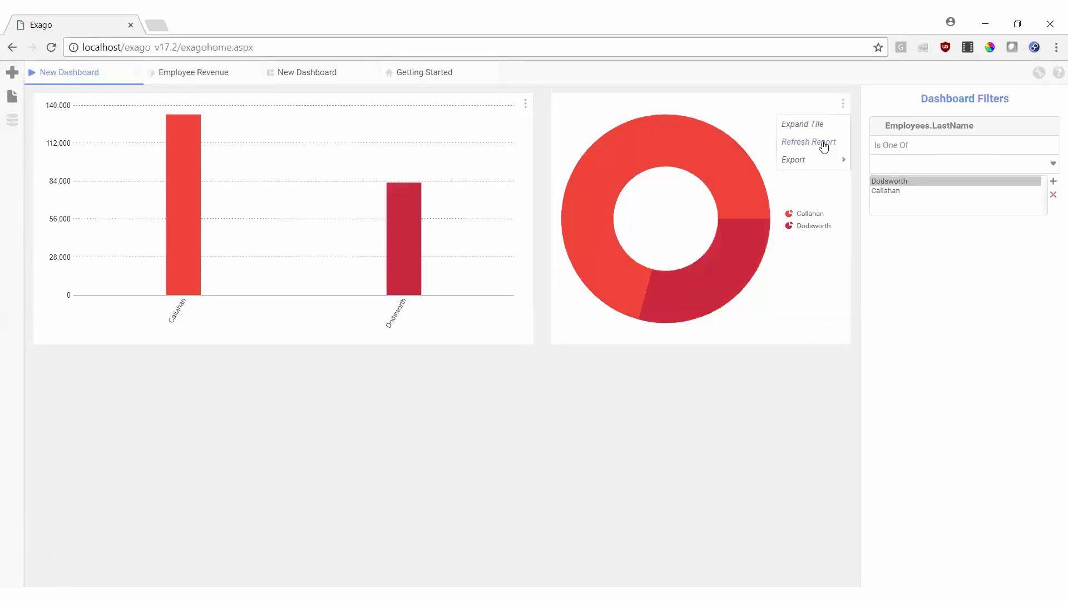
mouse_move(812, 164)
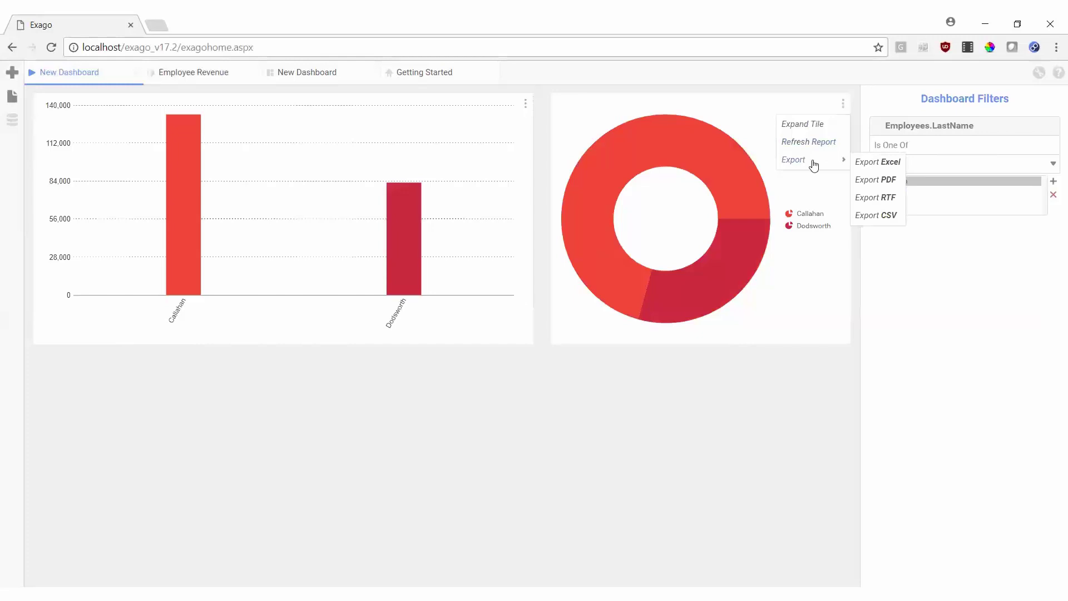
click(754, 116)
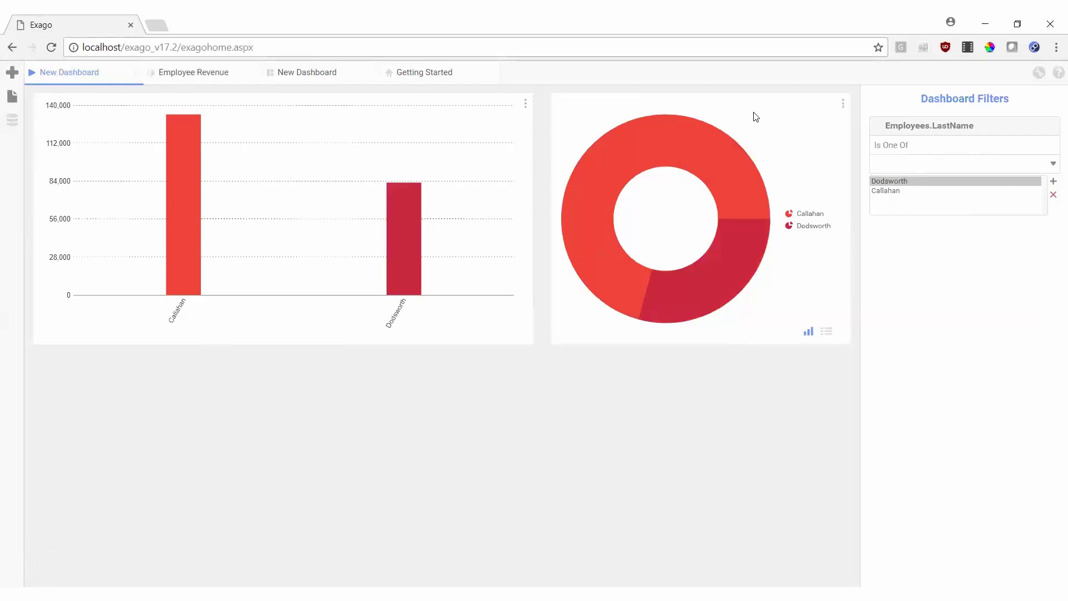
click(722, 167)
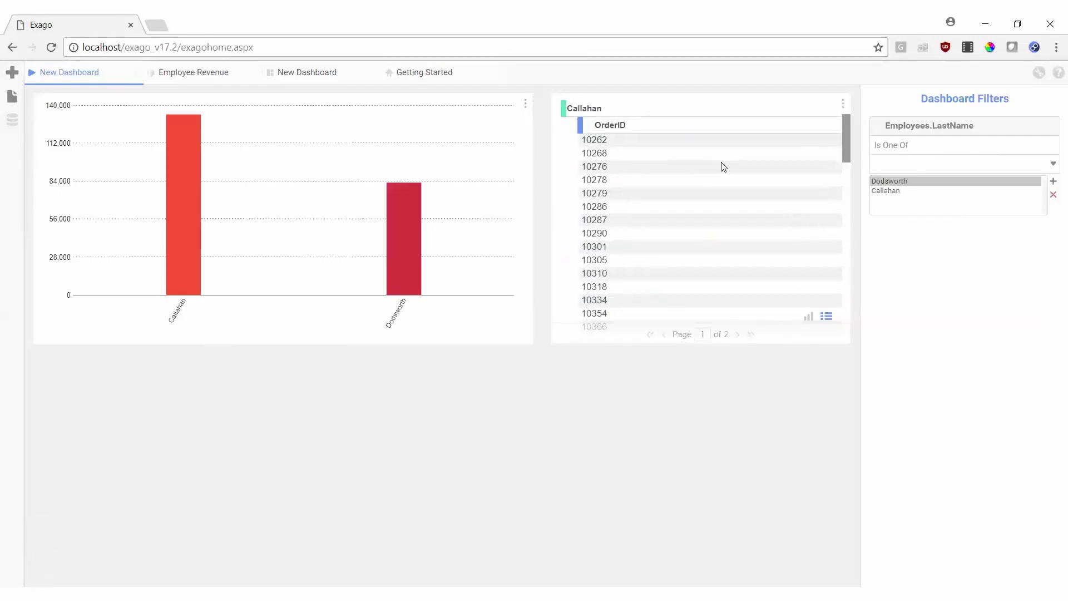